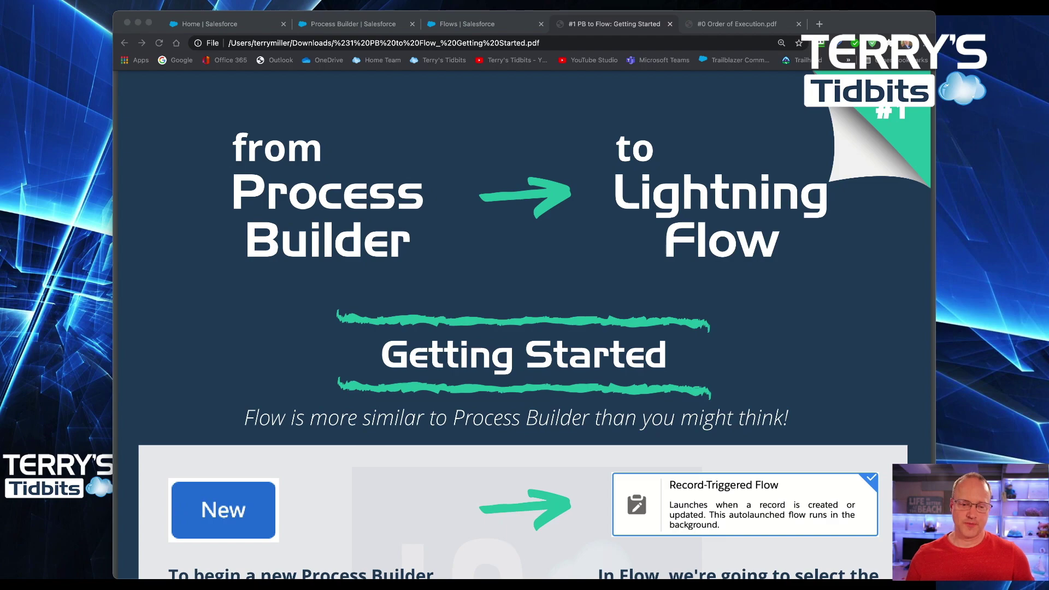
Step: Read the Getting Started PDF down to the Extra Tidbit, then bring up the Account Automations process
scroll(537, 325, down, 5)
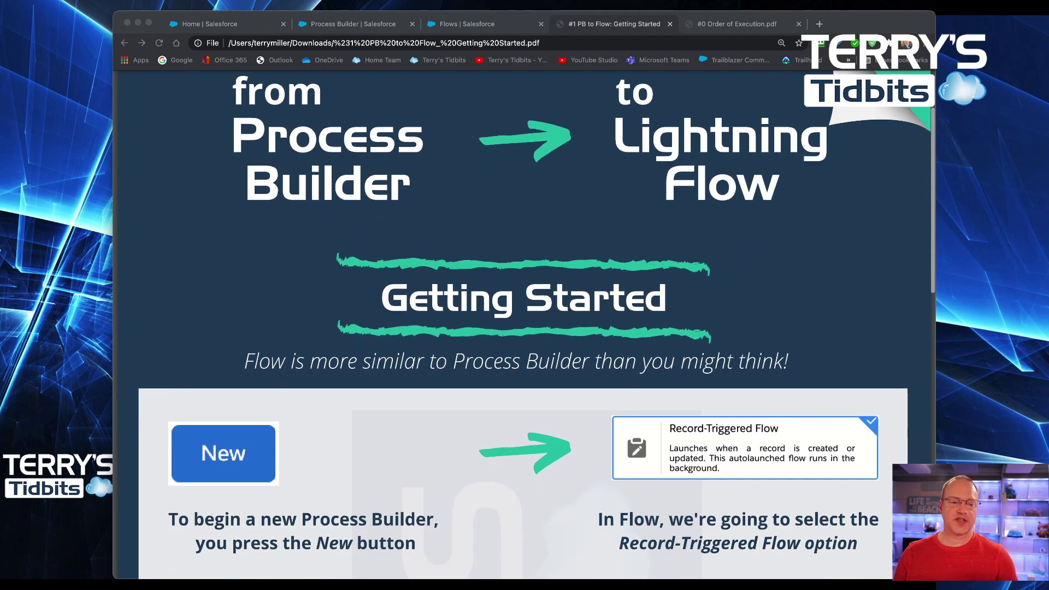
scroll(537, 325, down, 1)
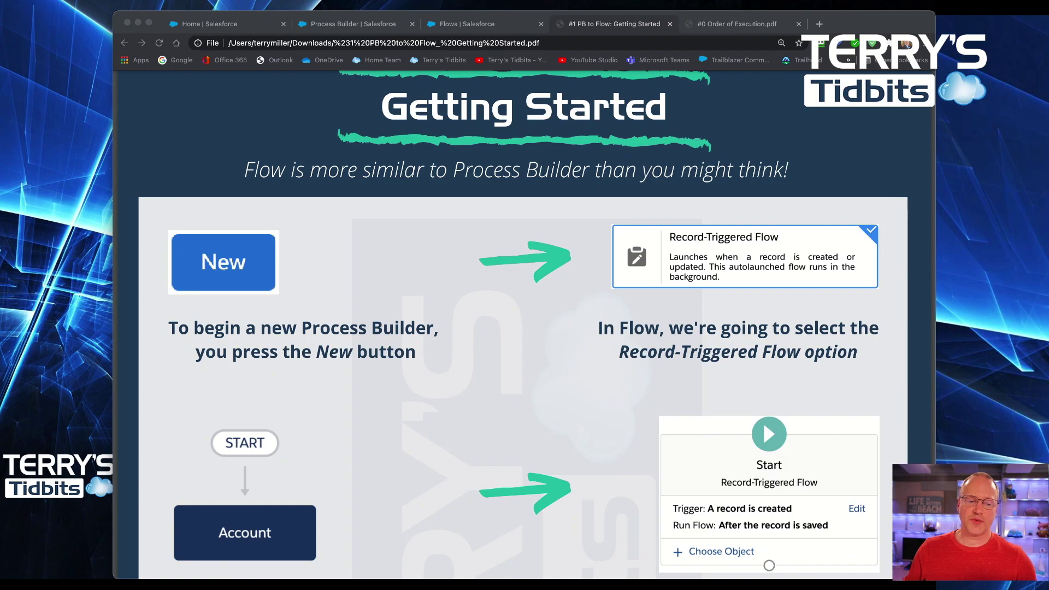
scroll(525, 322, down, 1)
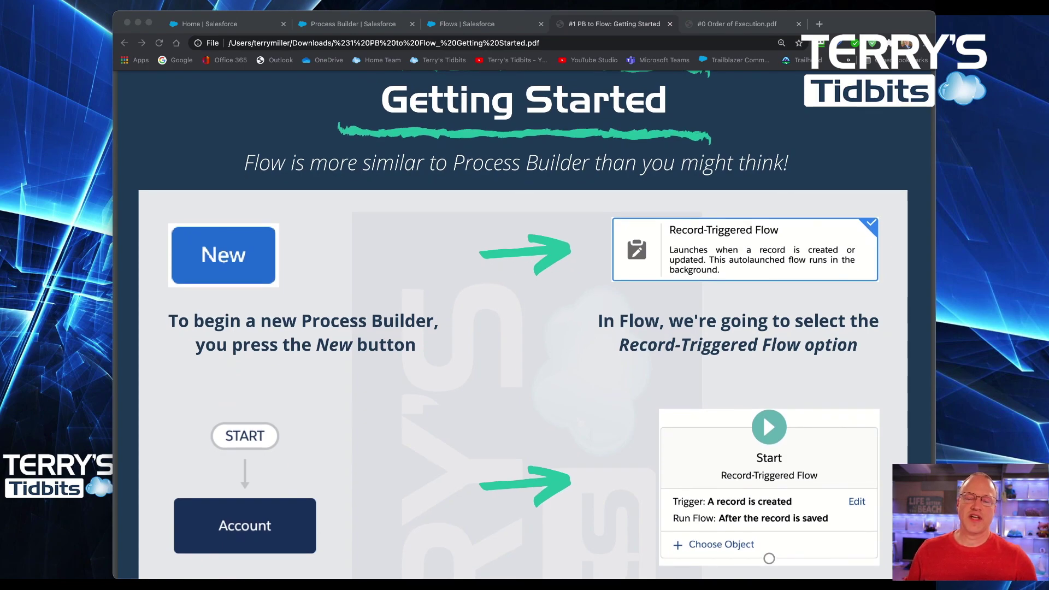
scroll(525, 323, down, 2)
scroll(524, 322, down, 5)
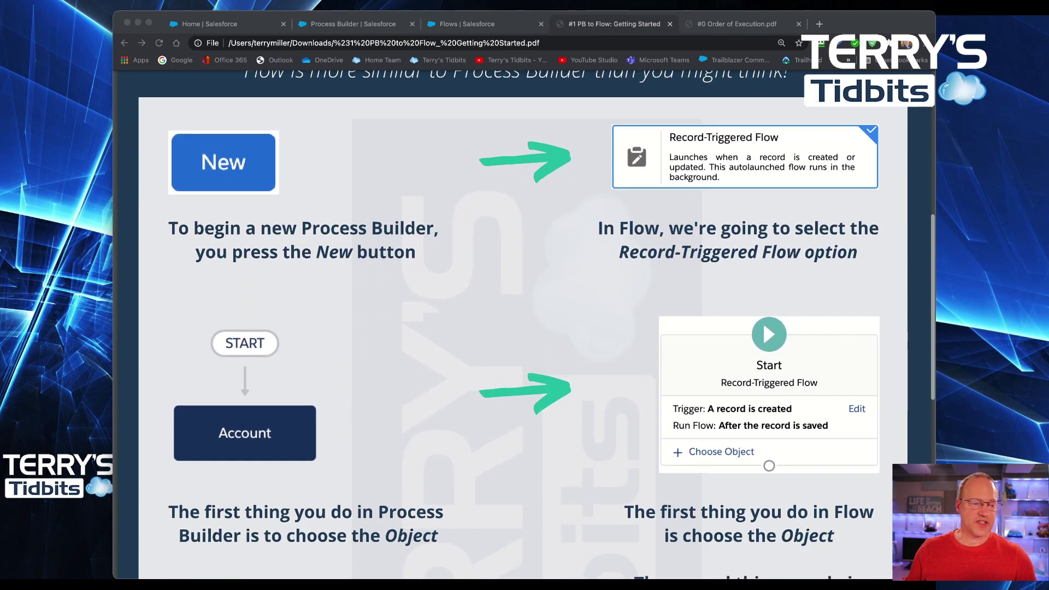
scroll(525, 322, down, 2)
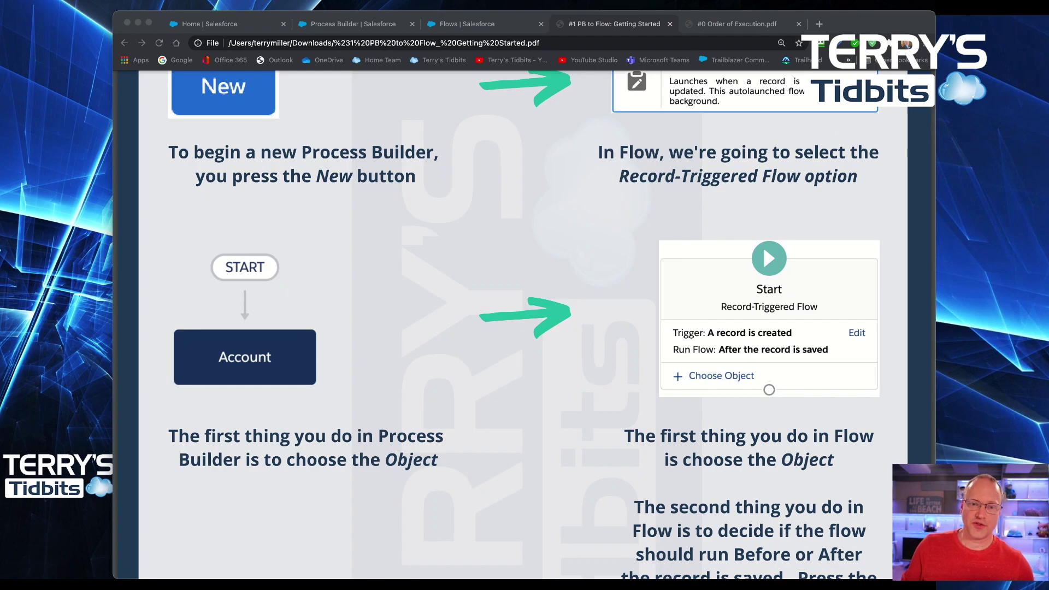
scroll(762, 243, down, 1)
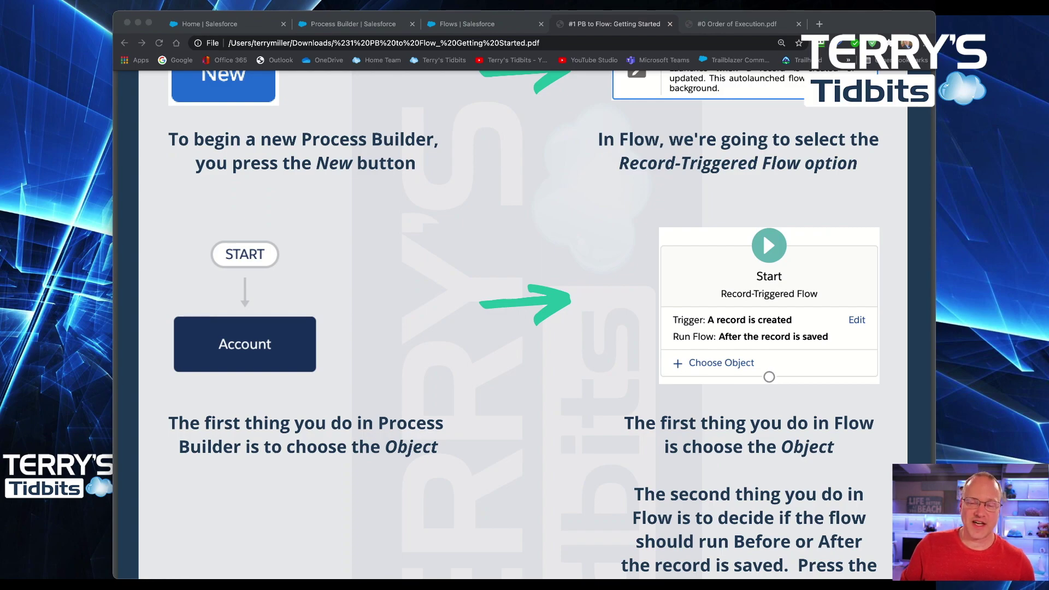
scroll(763, 234, down, 10)
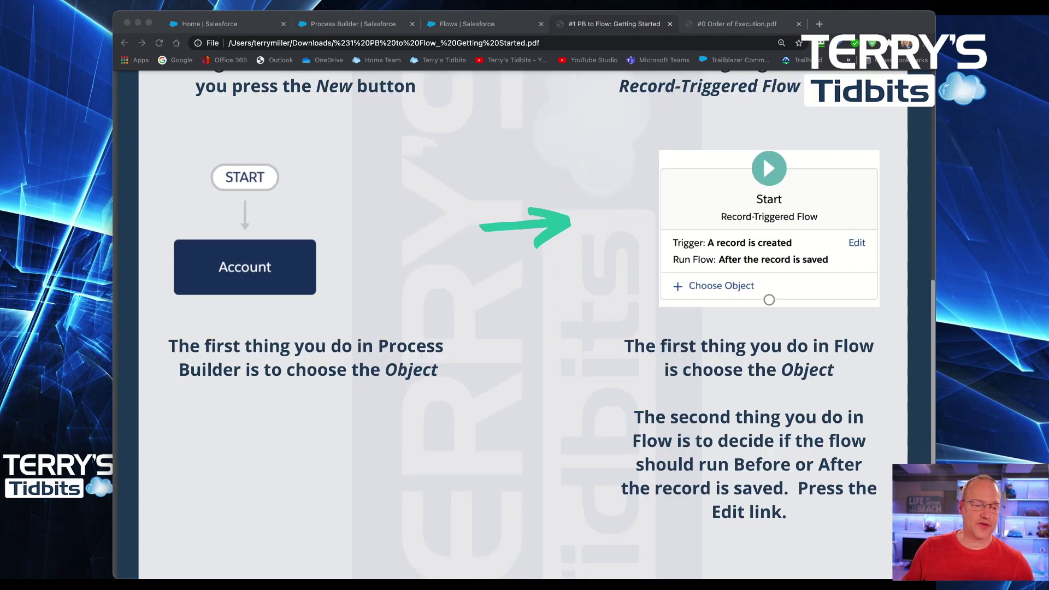
scroll(536, 293, down, 2)
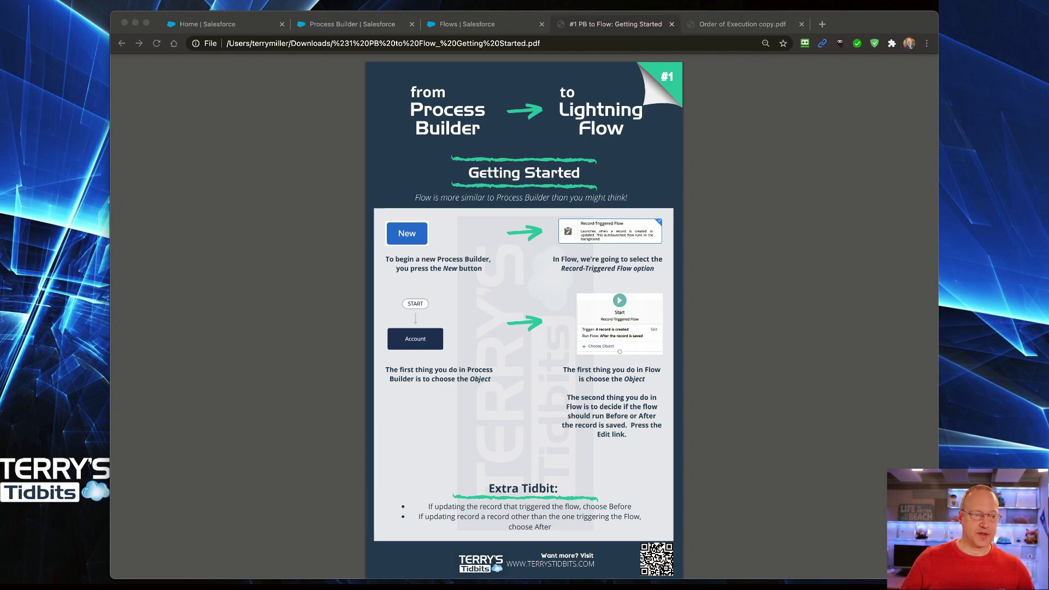
click(353, 24)
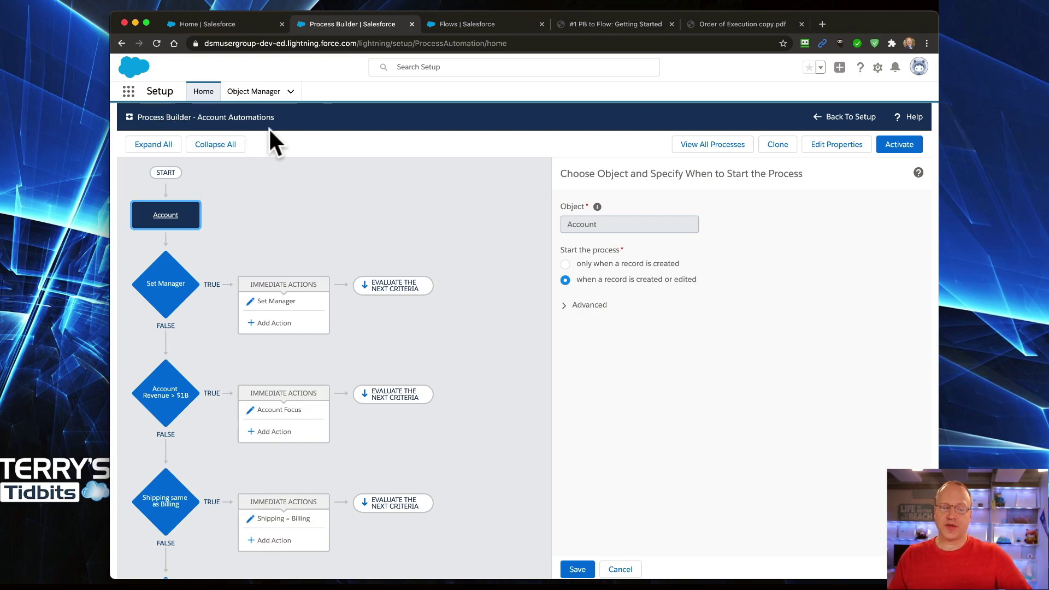
Step: Review the Account Automations criteria nodes, then go to the list of all flows
scroll(256, 283, down, 3)
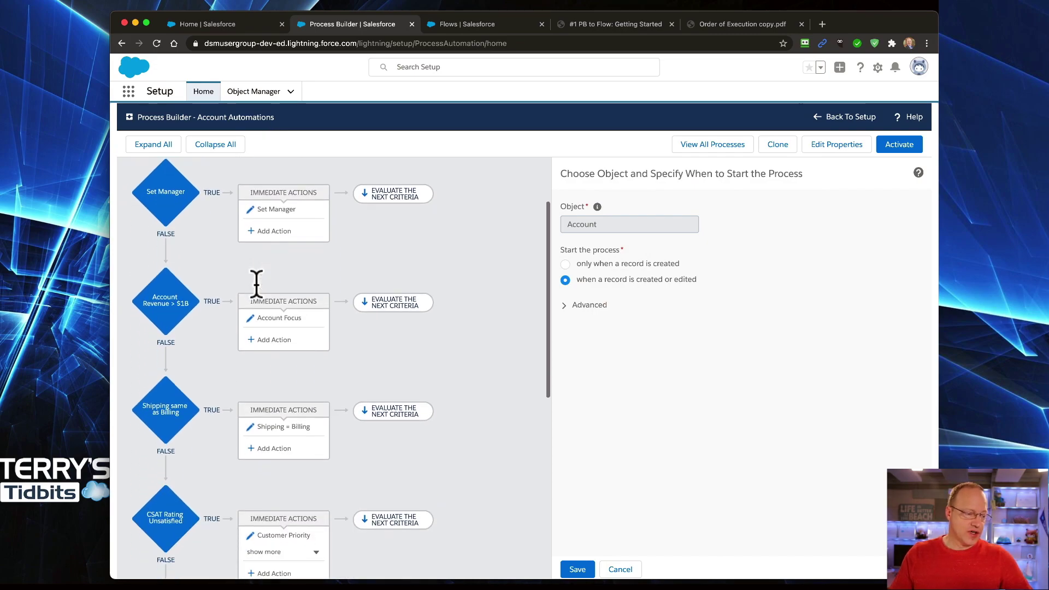
scroll(256, 283, down, 5)
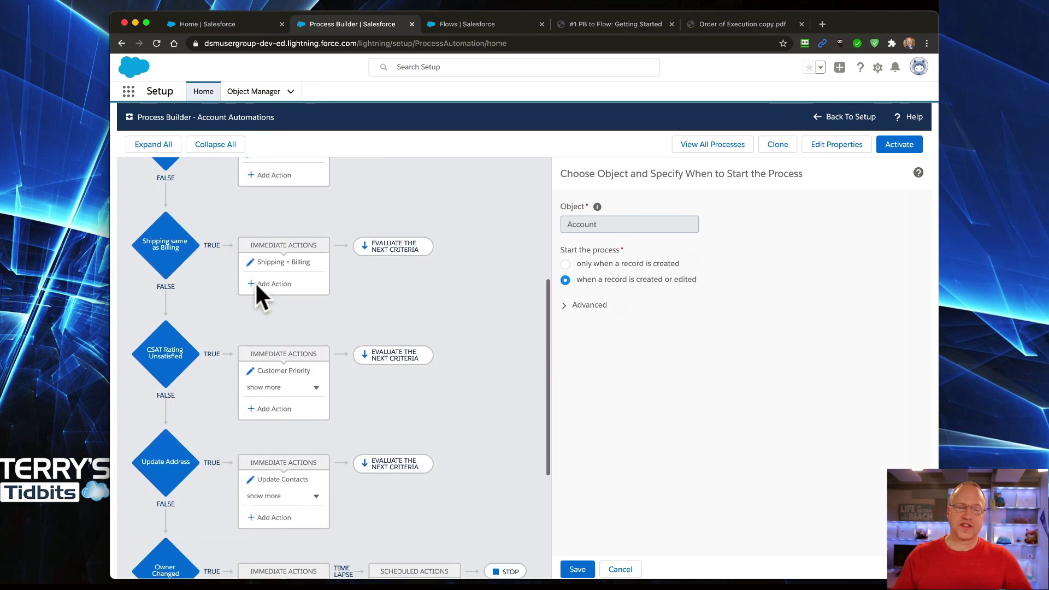
scroll(256, 283, down, 2)
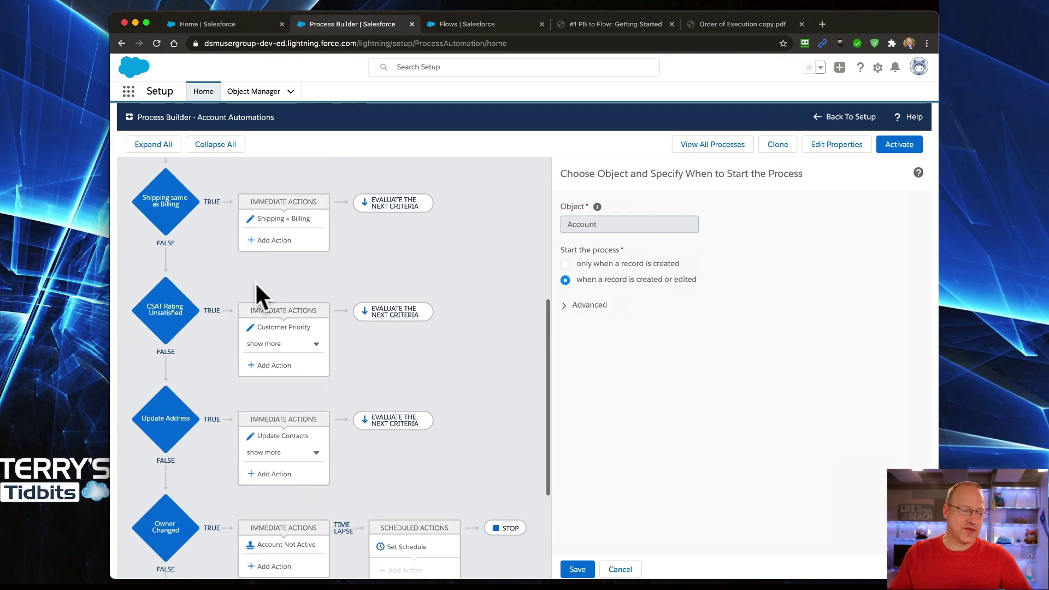
scroll(256, 283, down, 3)
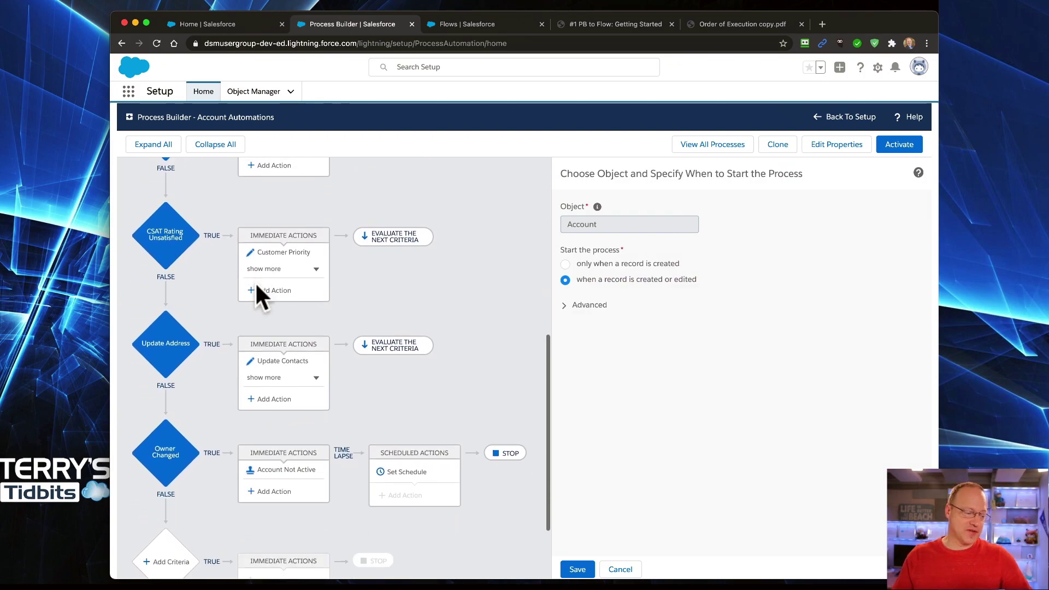
scroll(256, 286, up, 8)
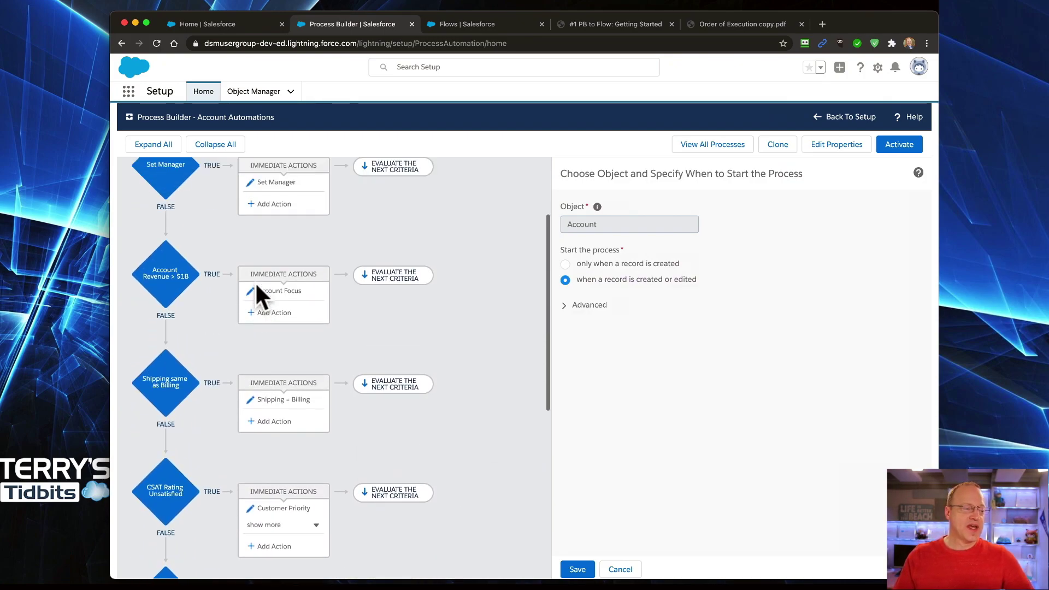
scroll(256, 285, up, 4)
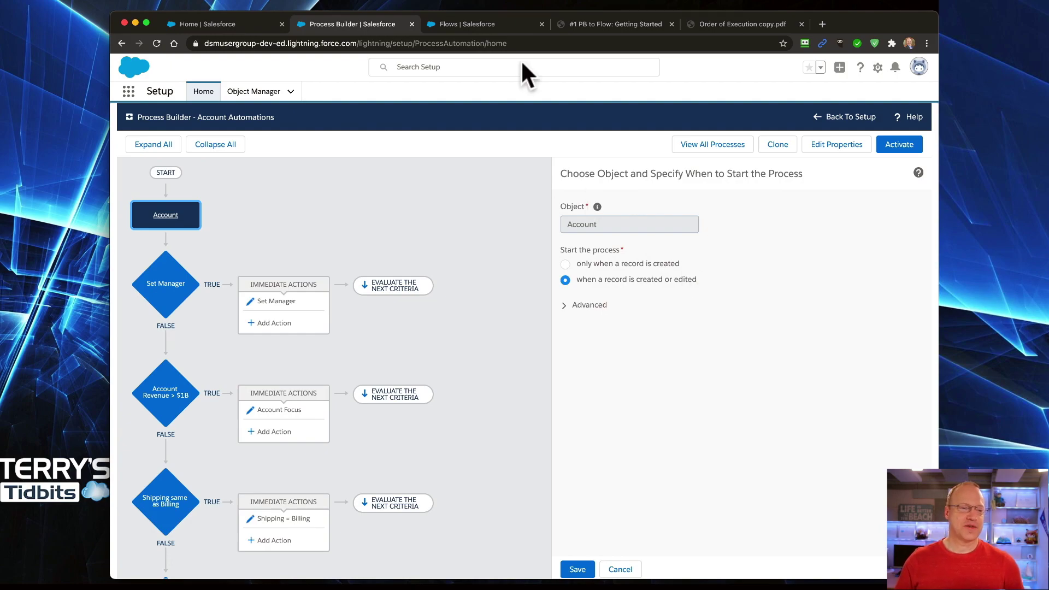
click(483, 24)
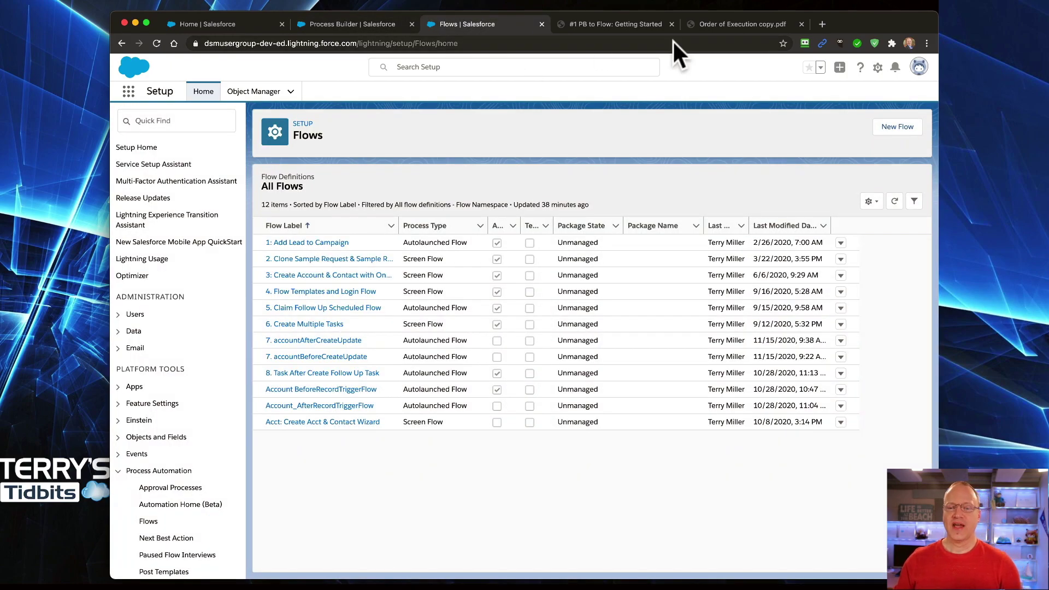
Step: Start a new flow and pick Record-Triggered Flow as its type
click(889, 129)
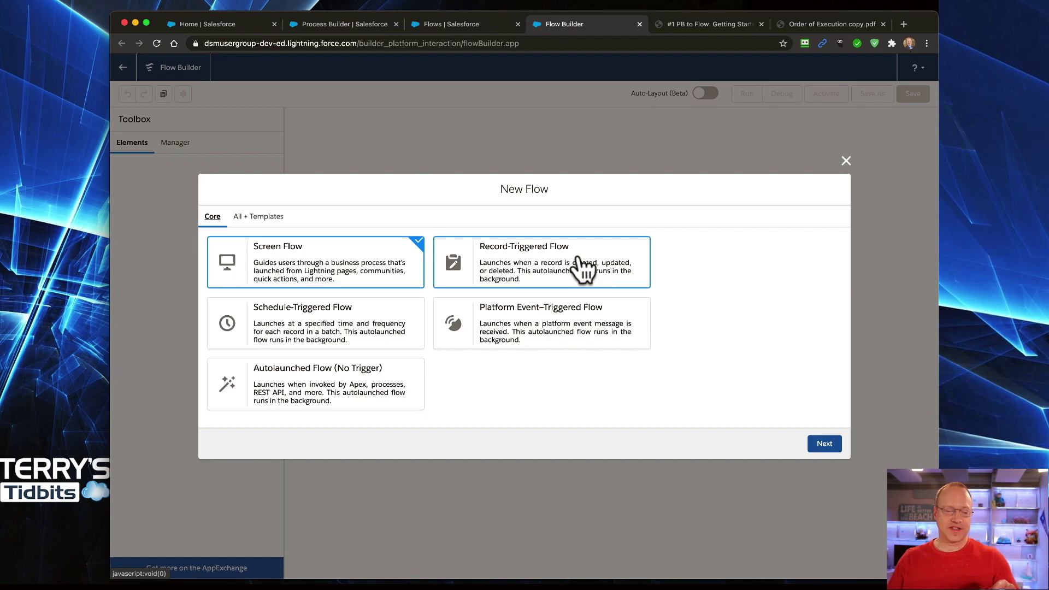
click(580, 259)
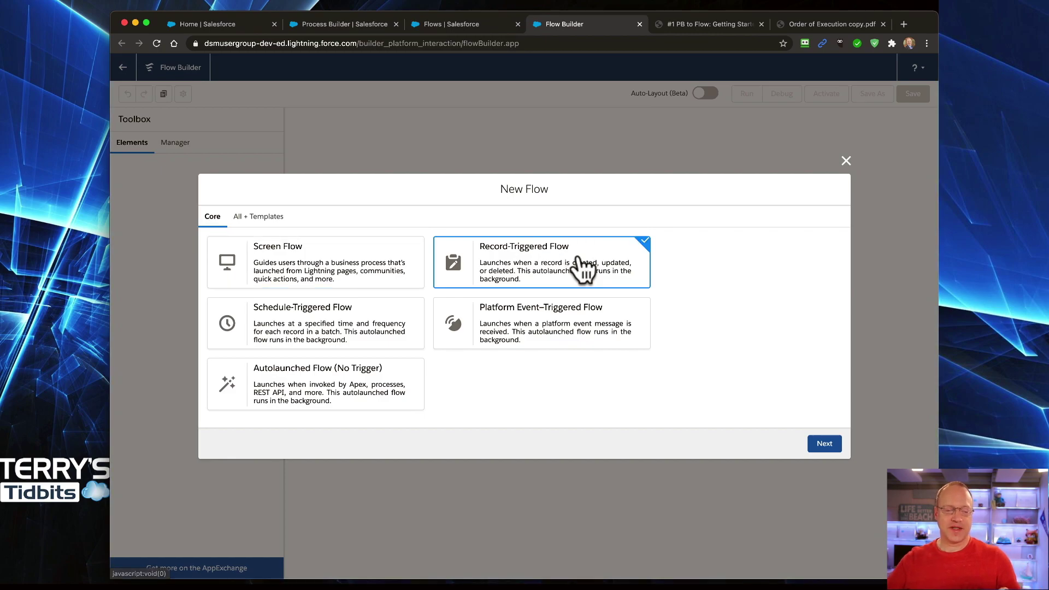
Step: Confirm the Record-Triggered Flow type and start building on an Auto-Layout canvas
click(823, 444)
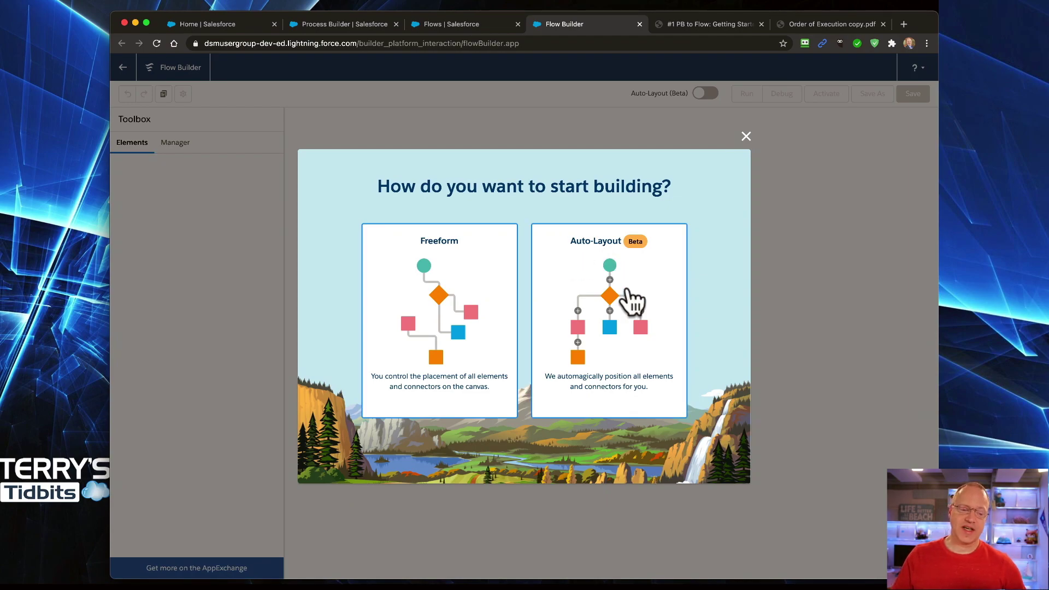
click(627, 291)
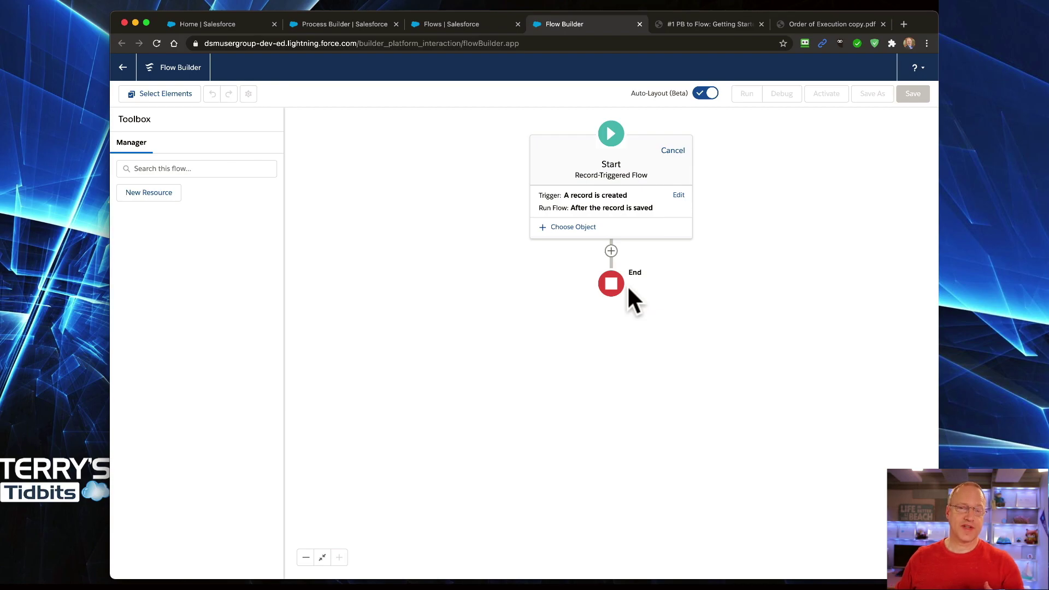
Step: Make Account the triggering object with Condition Requirements set to None
click(569, 232)
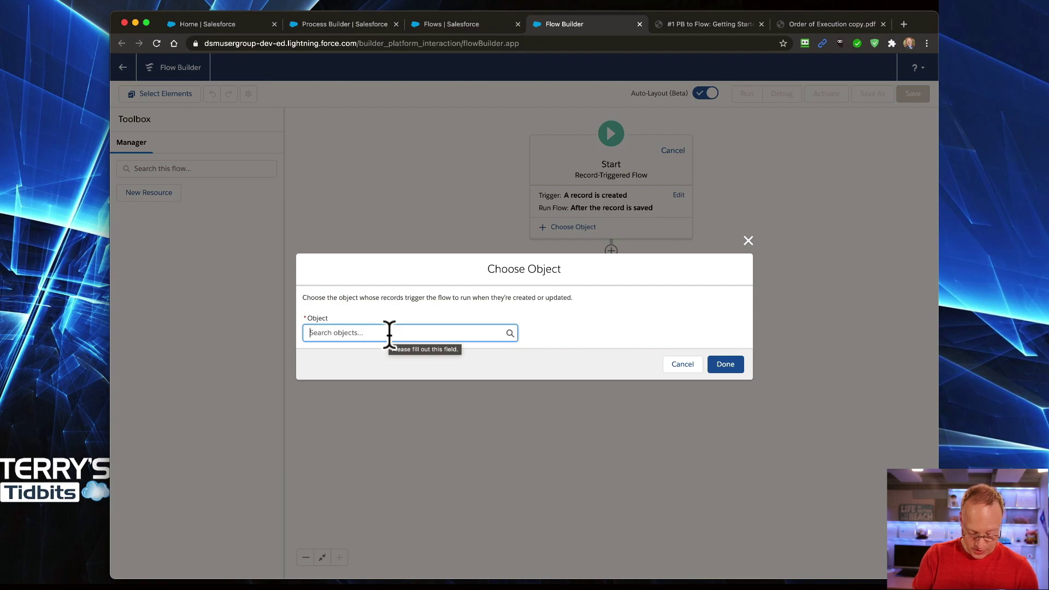
text(acc)
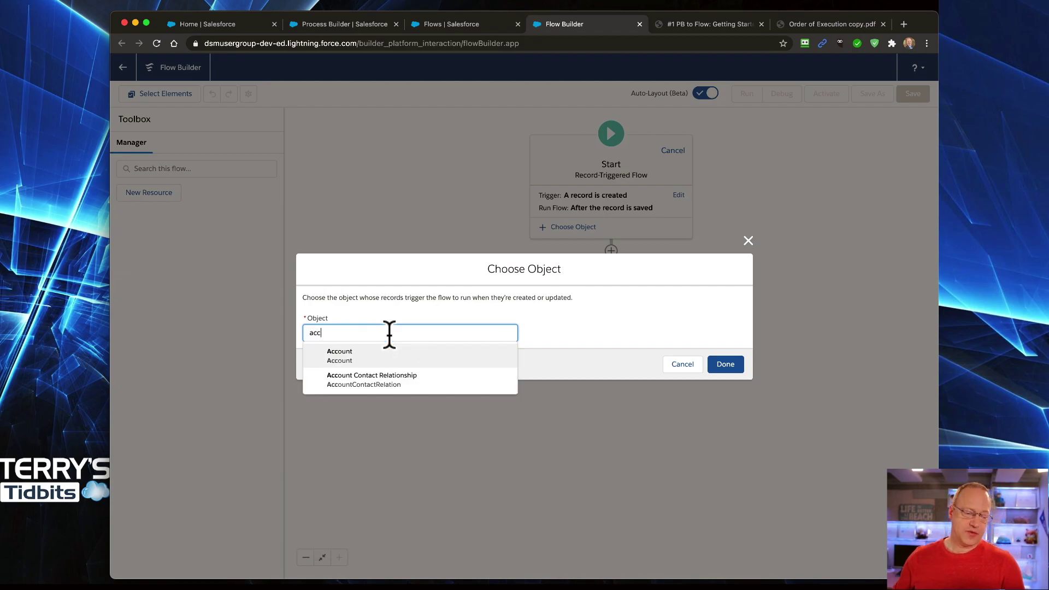
click(343, 355)
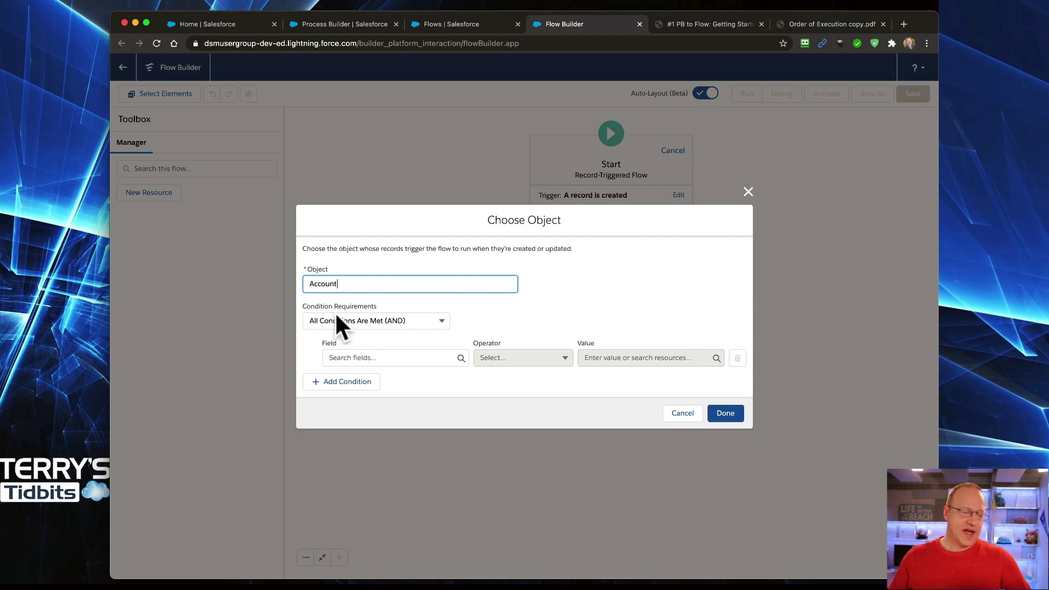
click(417, 321)
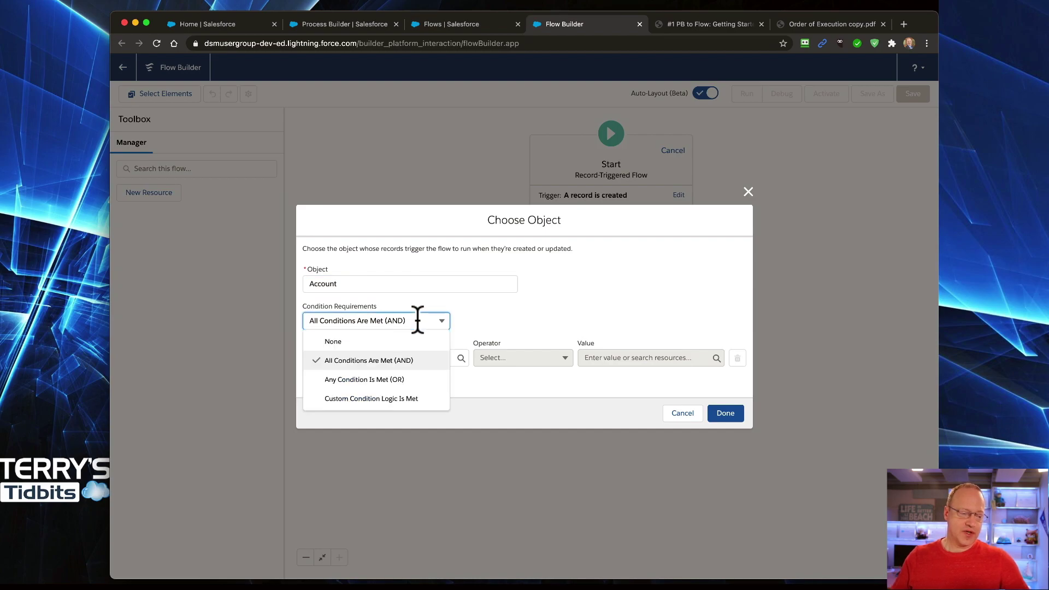
click(334, 341)
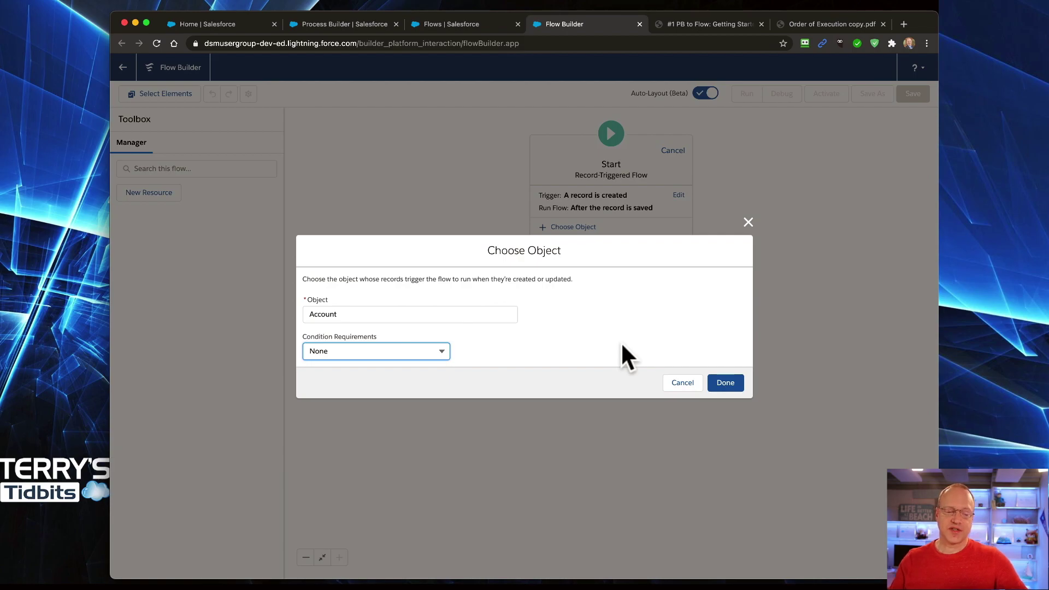
click(726, 382)
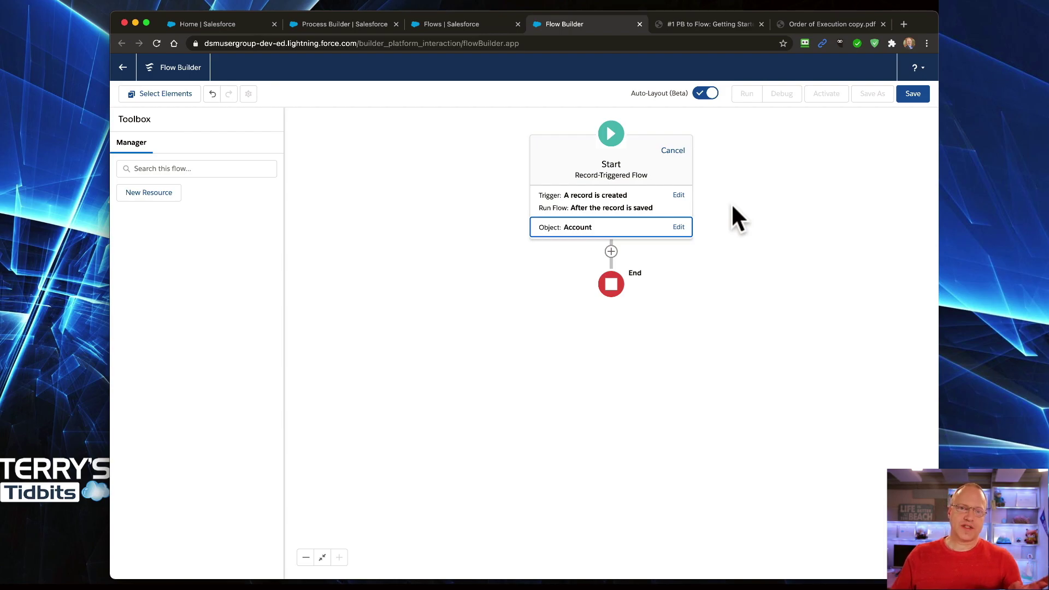
Step: Glance at the Account Automations process and the flows list, then return to Flow Builder
click(357, 21)
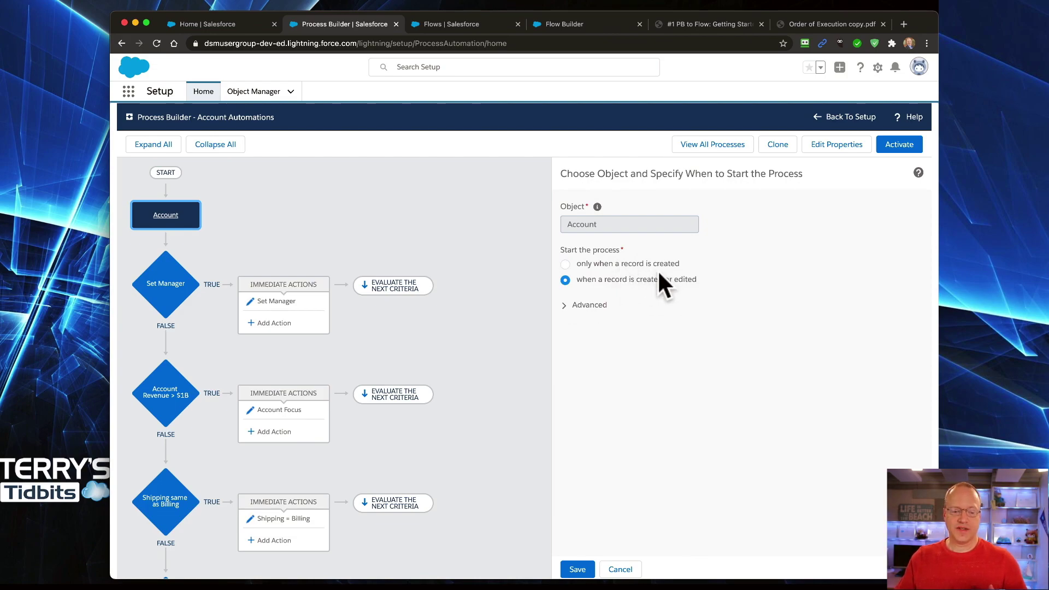
click(468, 25)
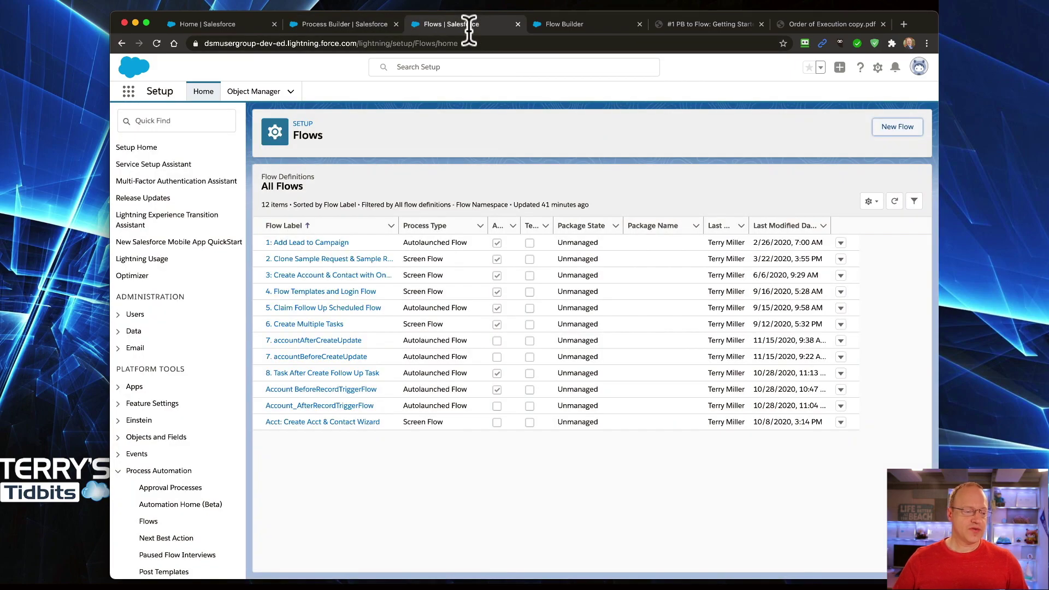
click(602, 24)
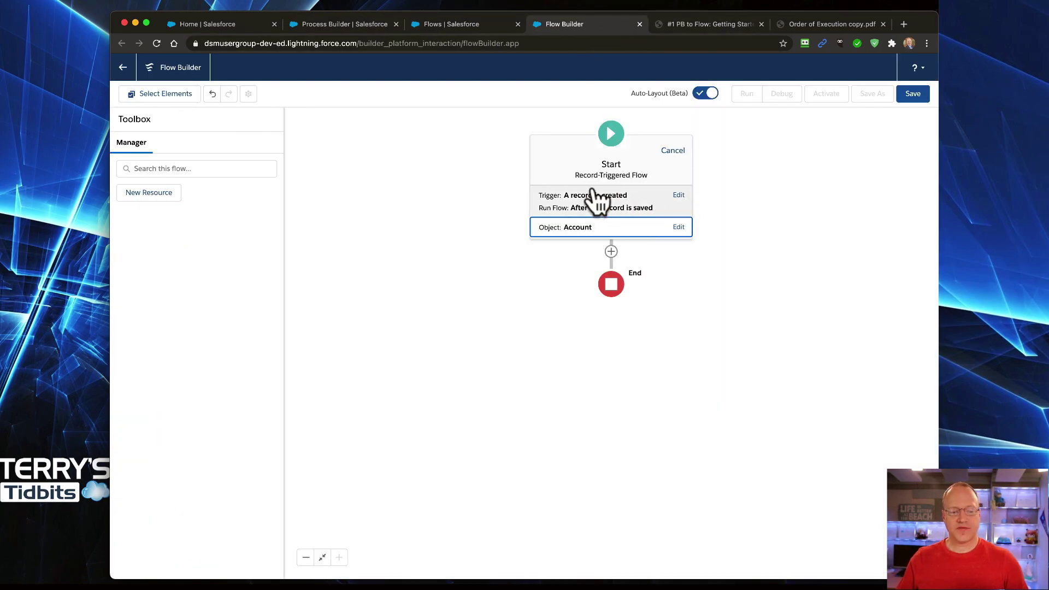
Step: Set the flow to trigger when a record is created or updated
click(679, 196)
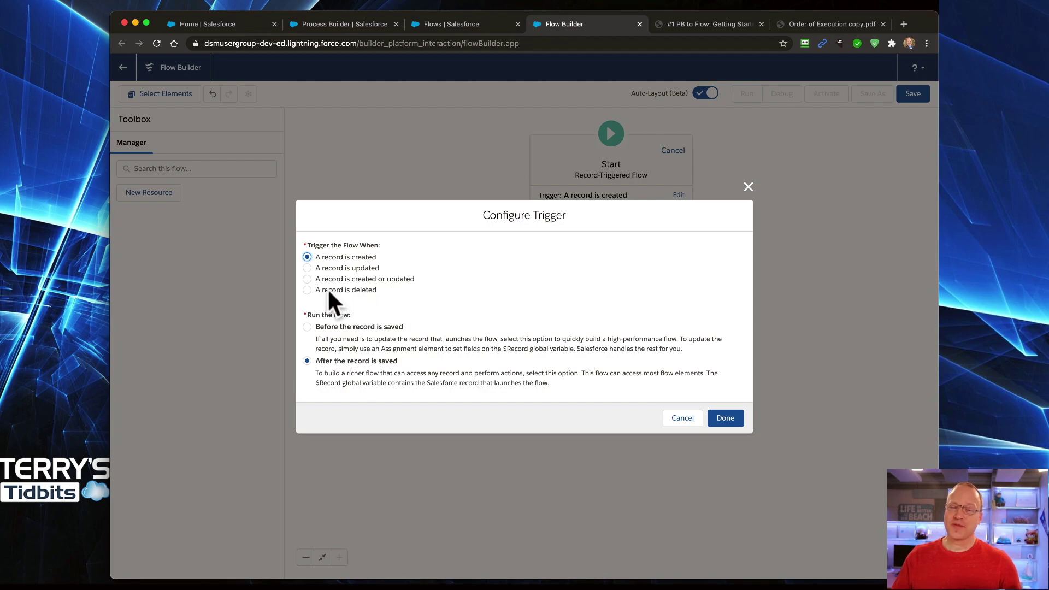
click(362, 279)
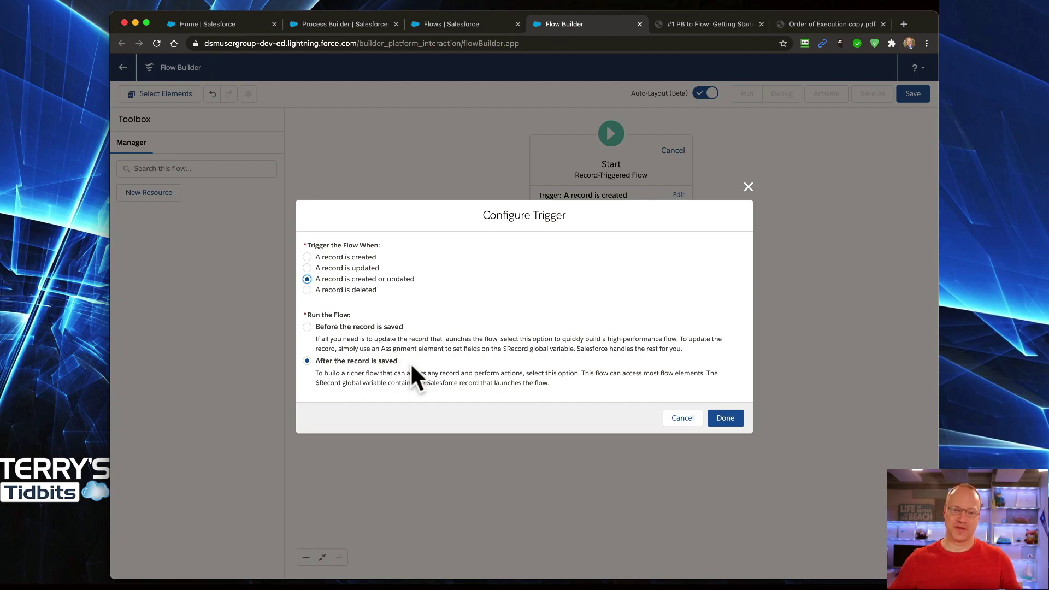
click(831, 22)
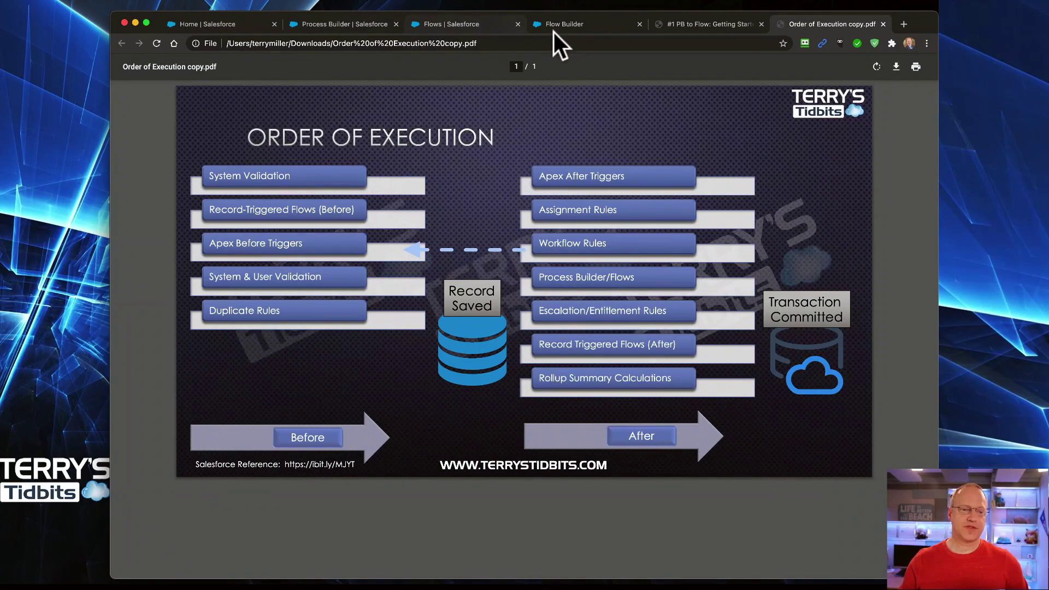
Step: Study the Order of Execution slide, then return to the flow's trigger settings
click(565, 25)
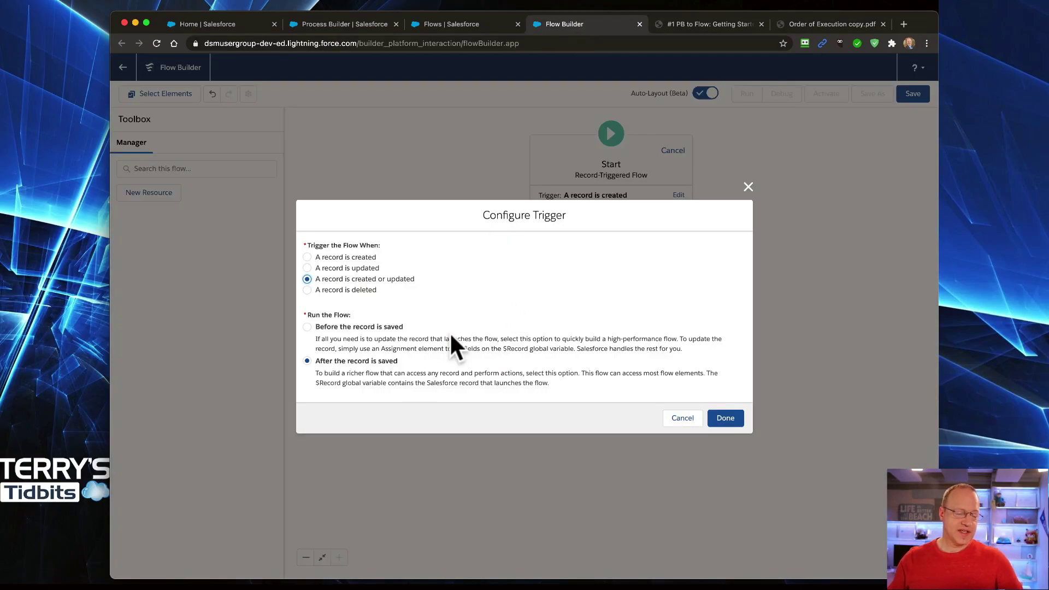
Step: Switch the flow to run before the record is saved and confirm the trigger settings
click(308, 327)
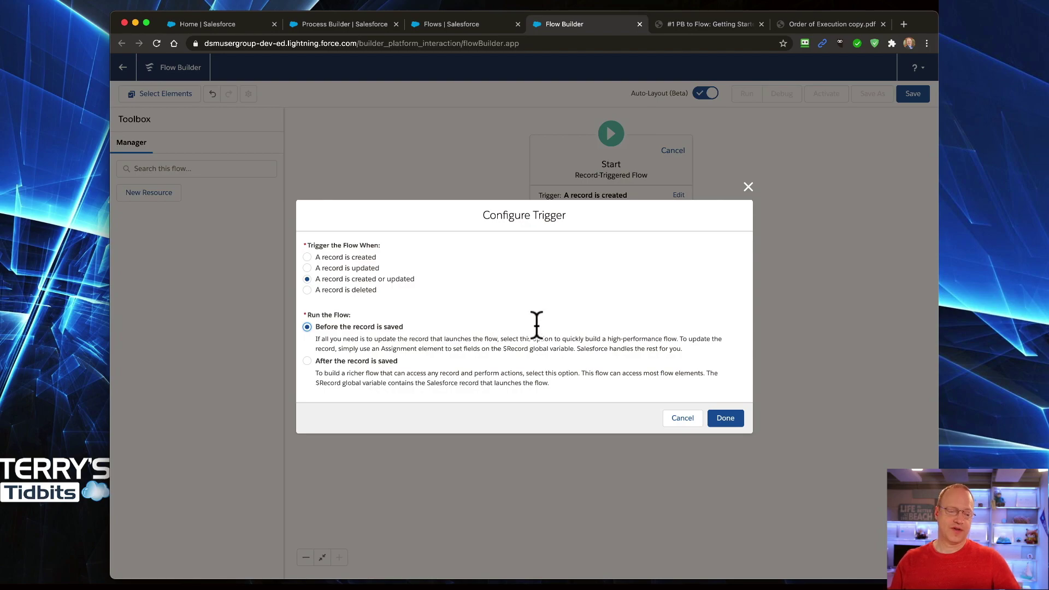
click(725, 419)
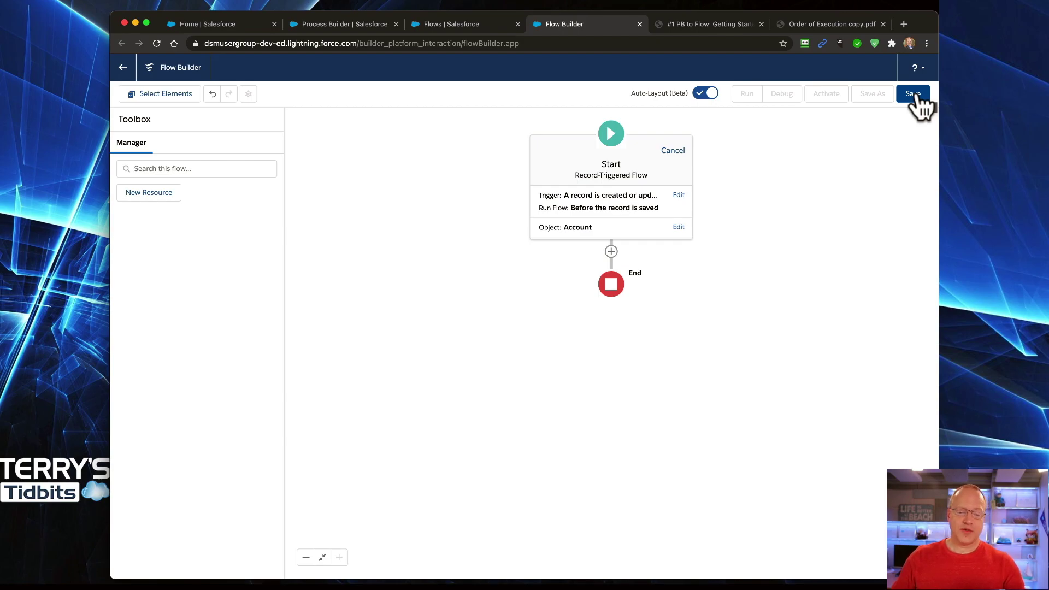
Step: Save the flow under the suggested name accountBeforeRecordTriggerFlow
click(914, 96)
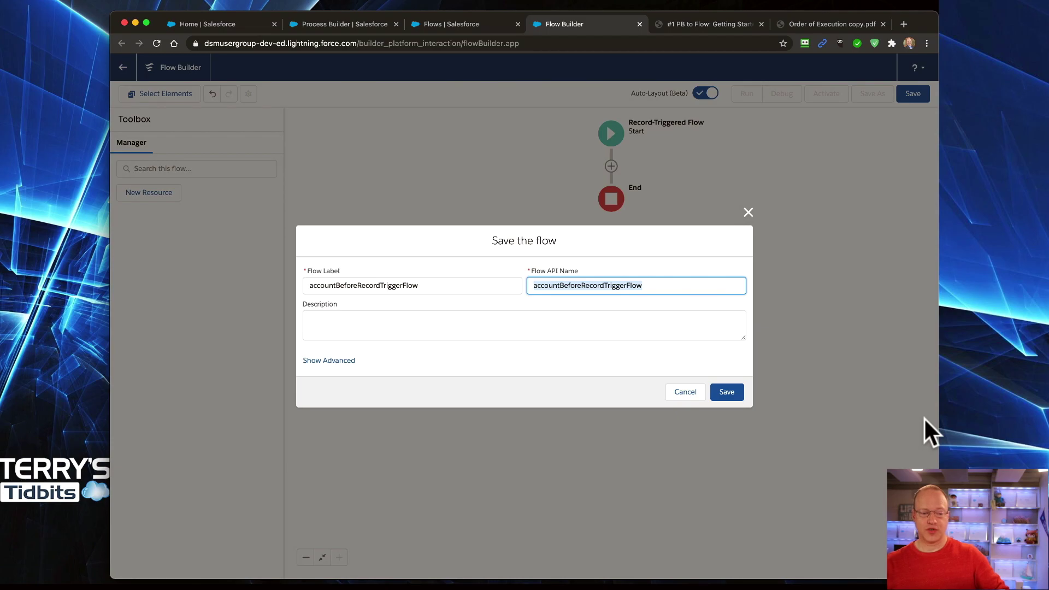
click(729, 391)
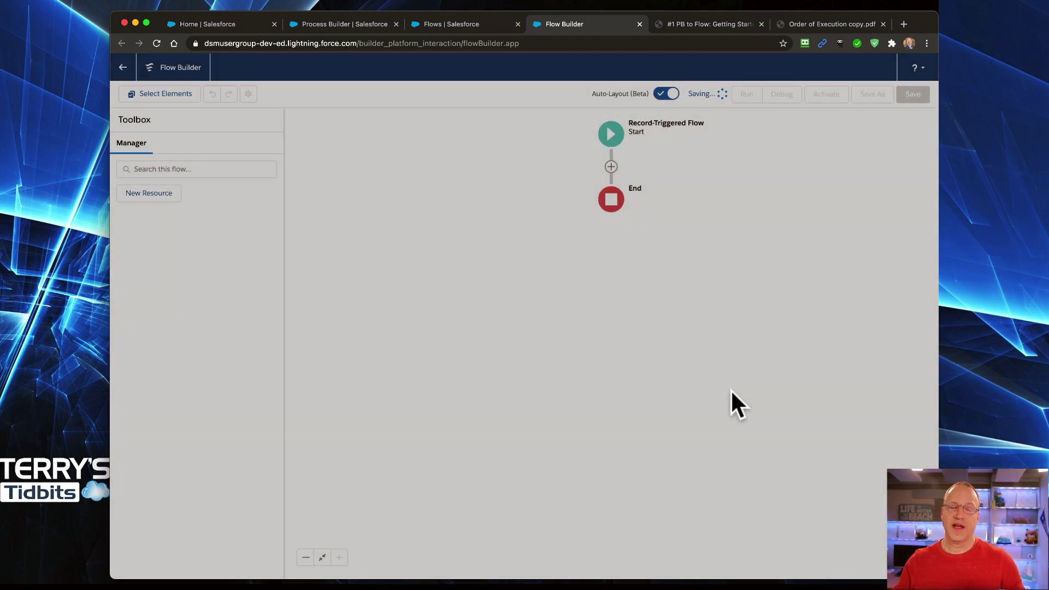